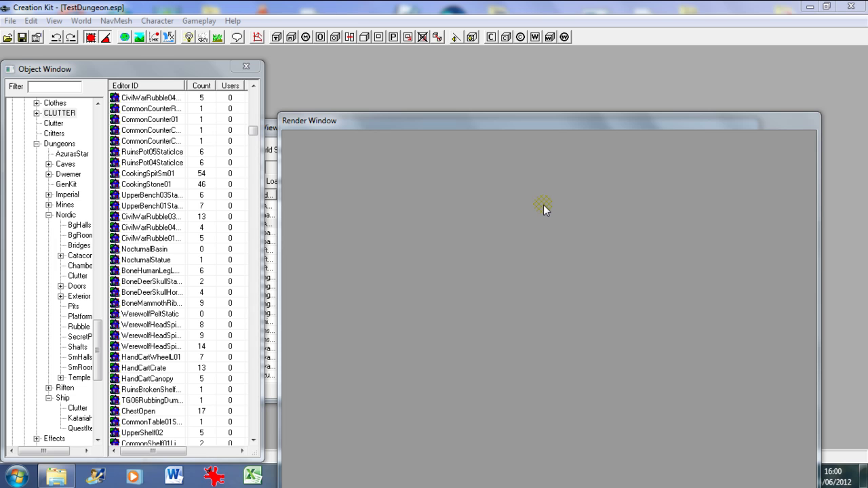
Bring the Cell View's interior cell list in front of the empty Render Window.
{"action": "left_click", "coordinate": [271, 131]}
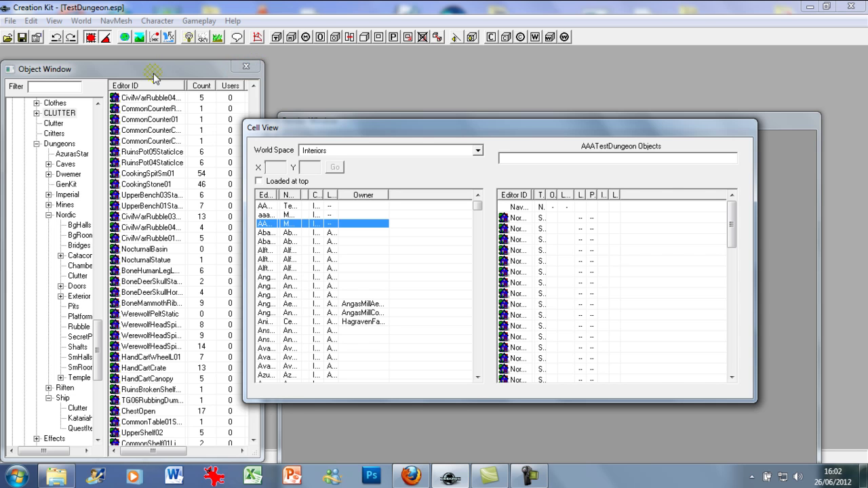
{"action": "left_click", "coordinate": [10, 20]}
Load the data files from File > Data with TestDungeon.esp as the Active File.
{"action": "left_click", "coordinate": [20, 35]}
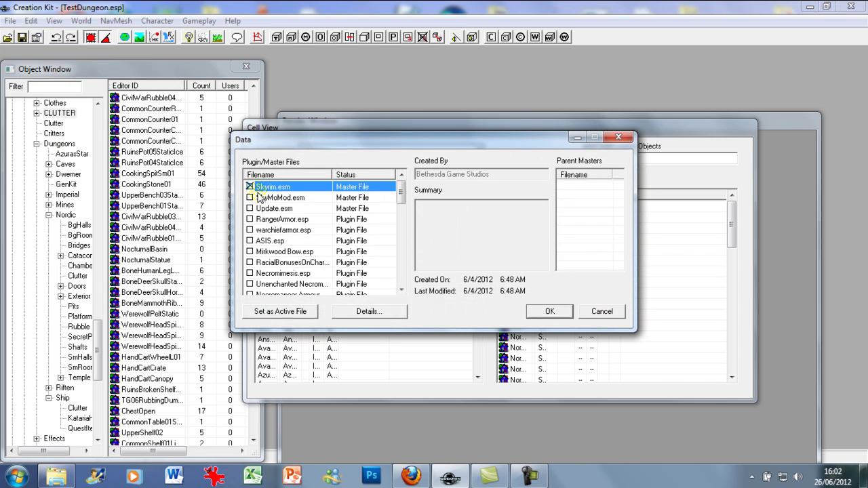
{"action": "left_click", "coordinate": [398, 289]}
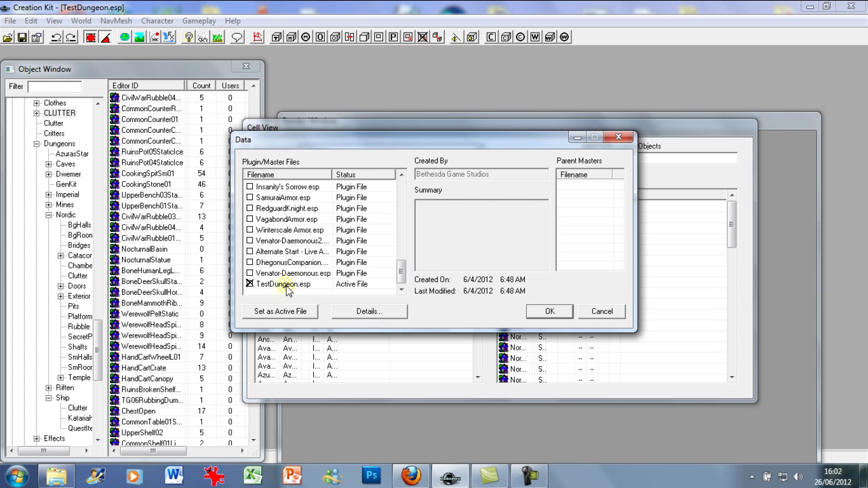
{"action": "scroll", "coordinate": [261, 248], "scroll_direction": "up", "scroll_amount": 10}
{"action": "scroll", "coordinate": [261, 248], "scroll_direction": "up", "scroll_amount": 2}
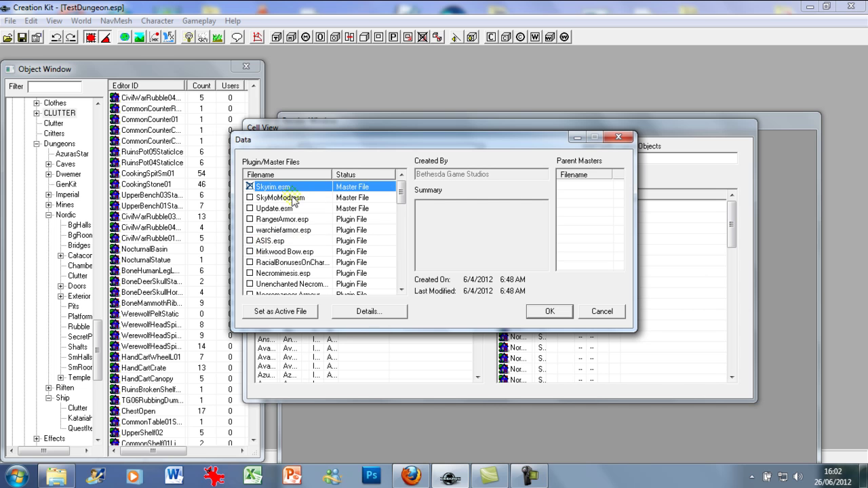
{"action": "scroll", "coordinate": [265, 292], "scroll_direction": "down", "scroll_amount": 5}
{"action": "scroll", "coordinate": [265, 292], "scroll_direction": "down", "scroll_amount": 3}
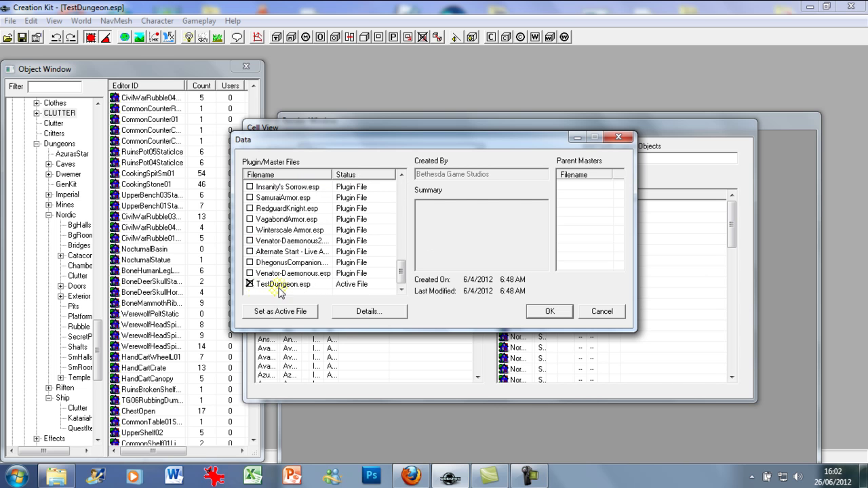
{"action": "left_click", "coordinate": [546, 311]}
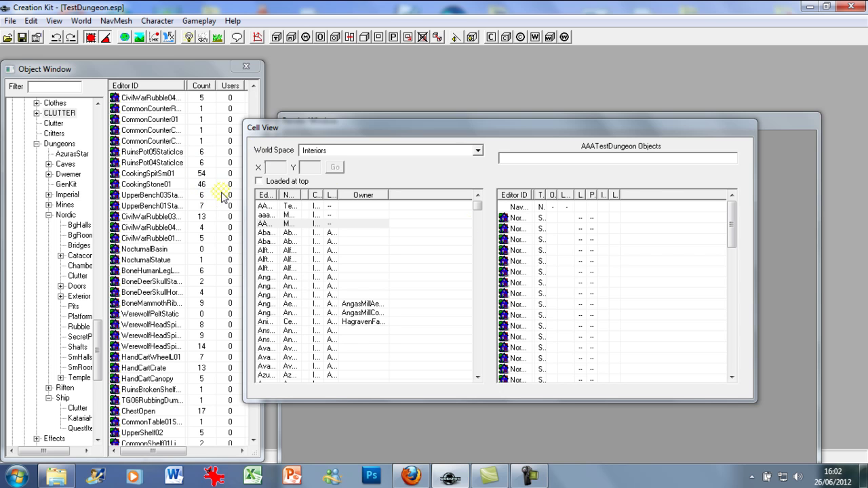
View the AAATestDungeon cell in the render window and orbit down toward its floor.
{"action": "left_click", "coordinate": [266, 205]}
{"action": "left_click", "coordinate": [267, 224]}
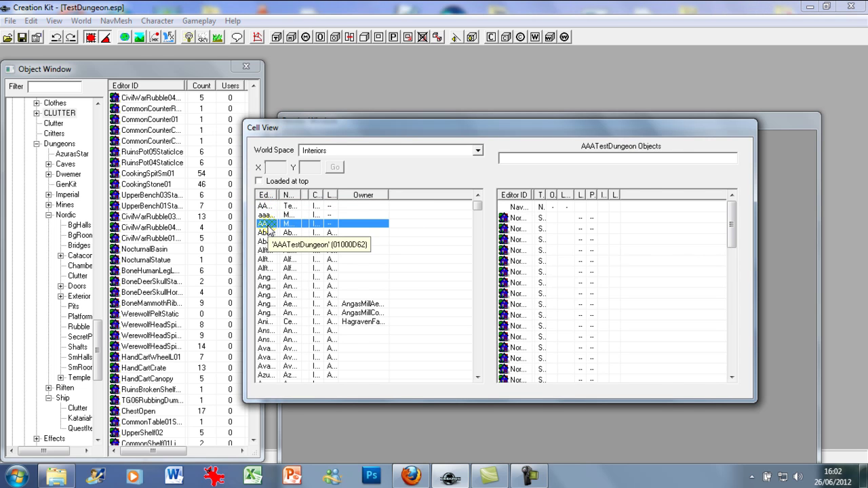
{"action": "right_click", "coordinate": [268, 230]}
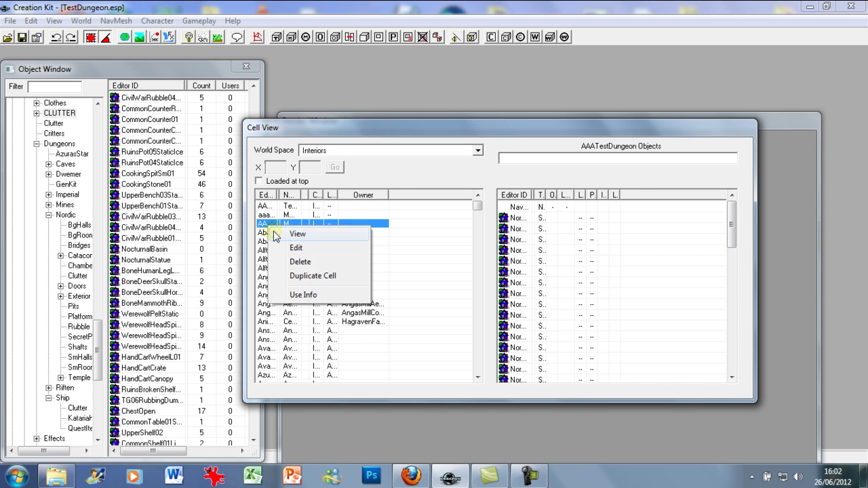
{"action": "left_click", "coordinate": [320, 233]}
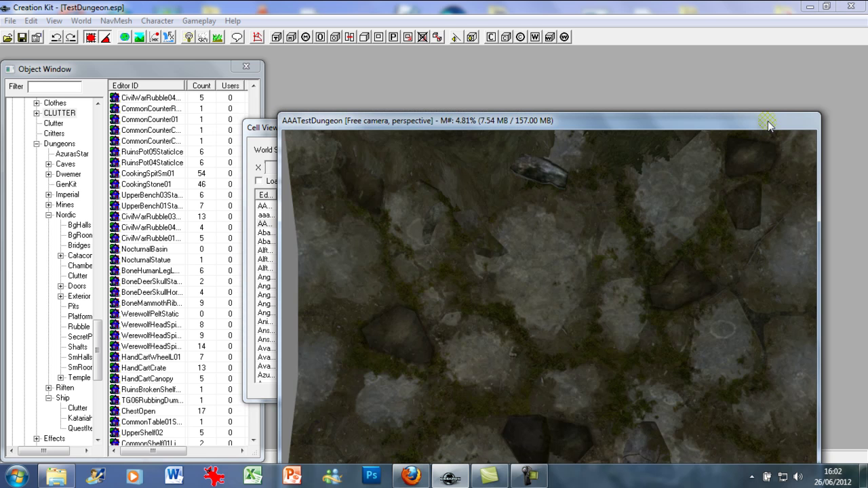
{"action": "scroll", "coordinate": [640, 217], "scroll_direction": "down", "scroll_amount": 5}
{"action": "middle_click_drag", "start_coordinate": [644, 220], "coordinate": [503, 167]}
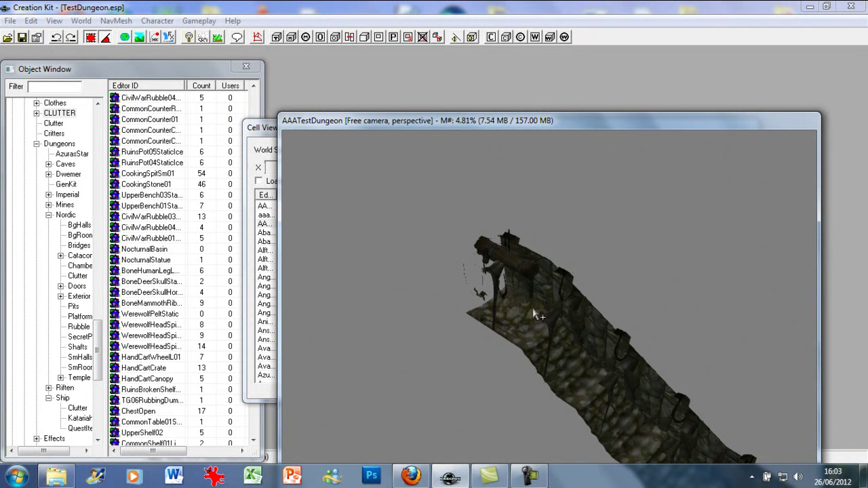
Move the camera above the dungeon's large circular room and its corridors.
{"action": "middle_click_drag", "start_coordinate": [542, 327], "coordinate": [448, 261]}
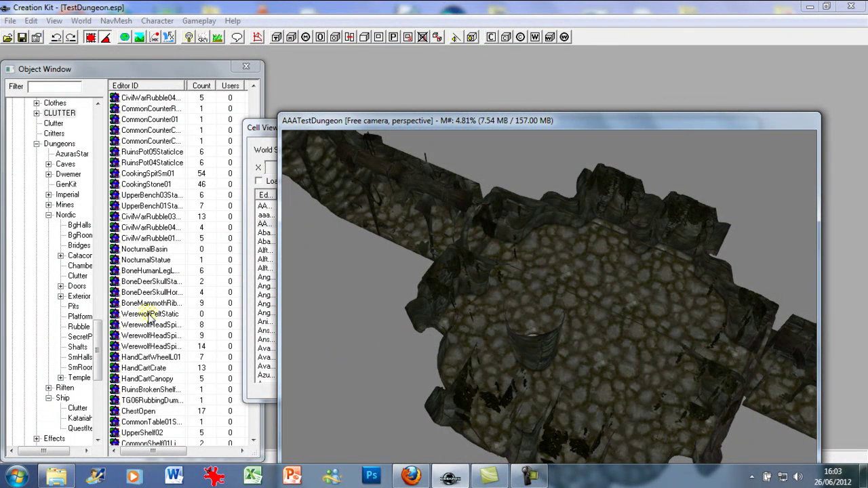
{"action": "left_click", "coordinate": [114, 76]}
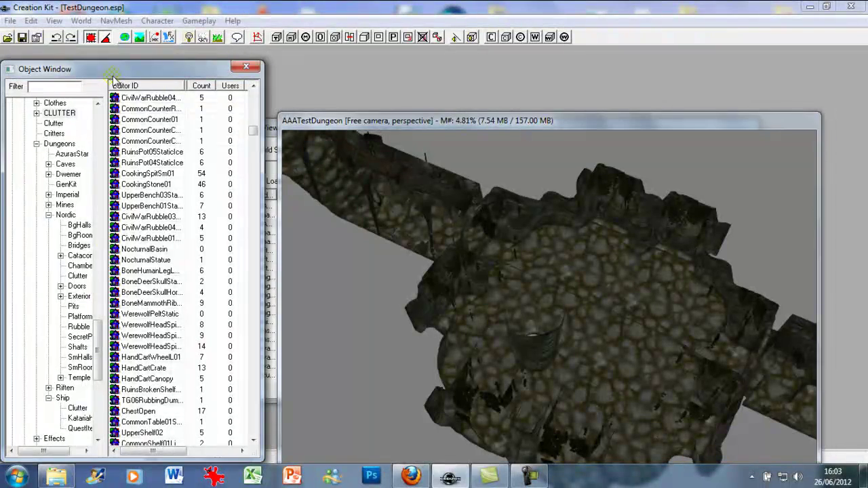
Preview the NorSculptureHead model from Dungeons > Nordic > Clutter, rotate it, then close the preview.
{"action": "mouse_move", "coordinate": [100, 348]}
{"action": "left_mouse_down"}
{"action": "mouse_move", "coordinate": [96, 310]}
{"action": "mouse_move", "coordinate": [97, 333]}
{"action": "left_mouse_up"}
{"action": "left_click", "coordinate": [77, 336]}
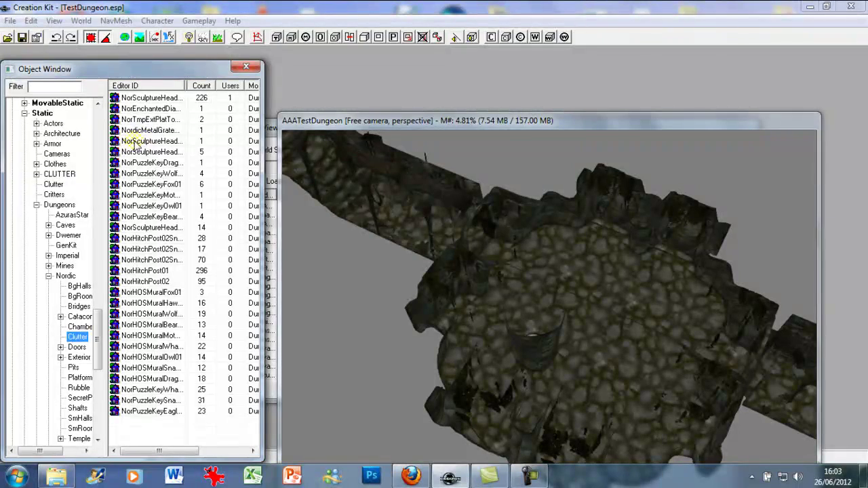
{"action": "right_click", "coordinate": [153, 142]}
{"action": "left_click", "coordinate": [181, 205]}
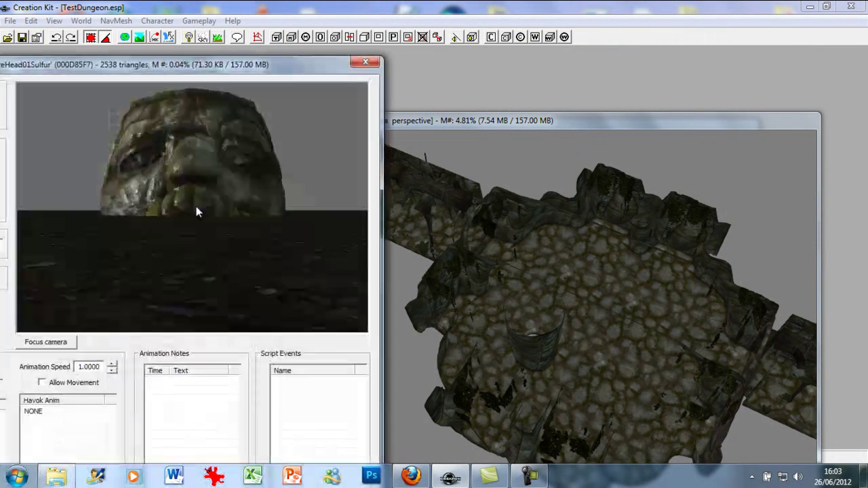
{"action": "mouse_move", "coordinate": [215, 208]}
{"action": "left_mouse_down"}
{"action": "mouse_move", "coordinate": [162, 222]}
{"action": "mouse_move", "coordinate": [202, 211]}
{"action": "left_mouse_up"}
{"action": "left_click", "coordinate": [365, 63]}
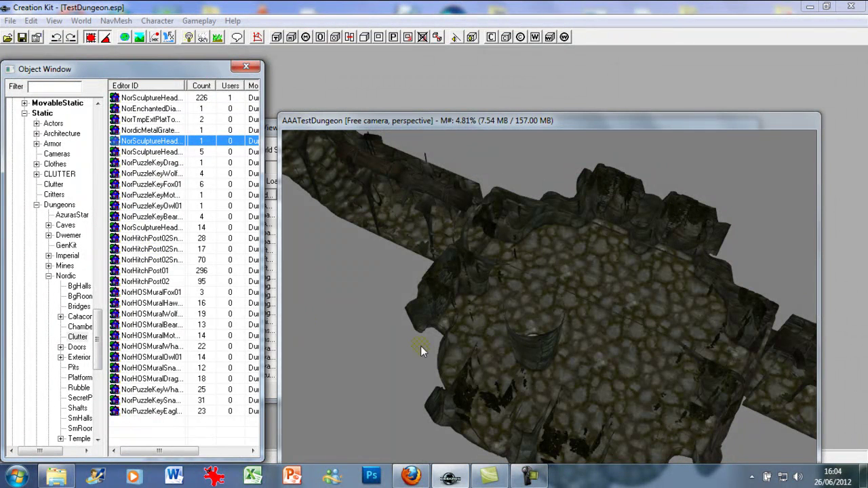
{"action": "left_click", "coordinate": [53, 185]}
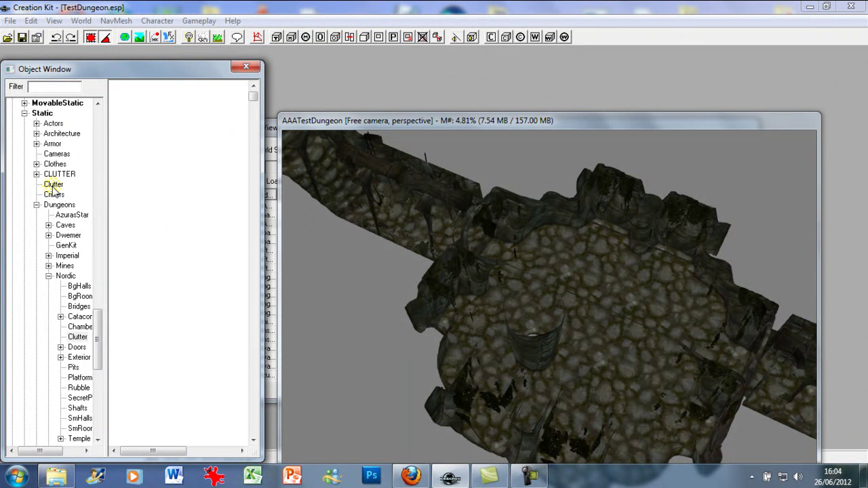
Expand the Static CLUTTER category and browse its objects like CookingSpitSm01 and CommonCounter01.
{"action": "left_click", "coordinate": [53, 175]}
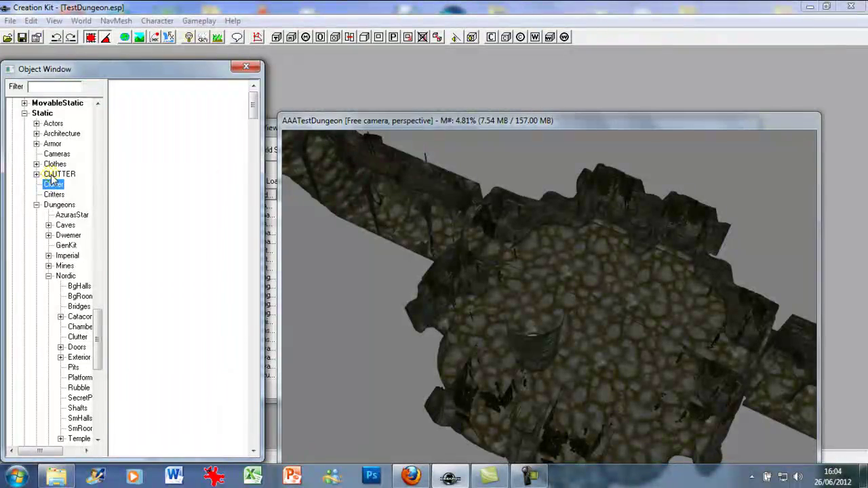
{"action": "left_click", "coordinate": [37, 175]}
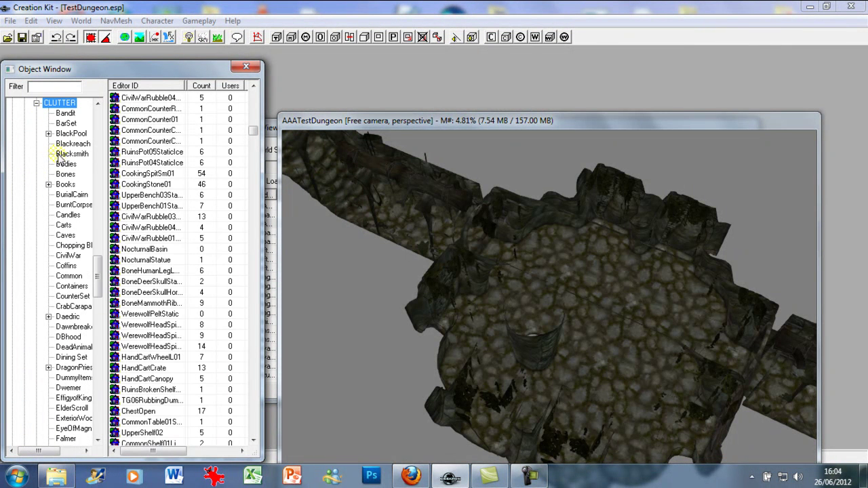
{"action": "scroll", "coordinate": [59, 145], "scroll_direction": "up", "scroll_amount": 3}
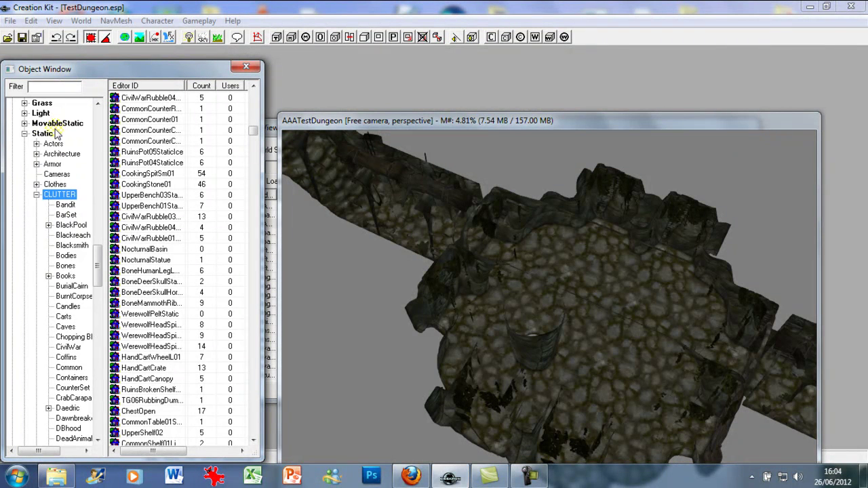
{"action": "scroll", "coordinate": [56, 197], "scroll_direction": "down", "scroll_amount": 5}
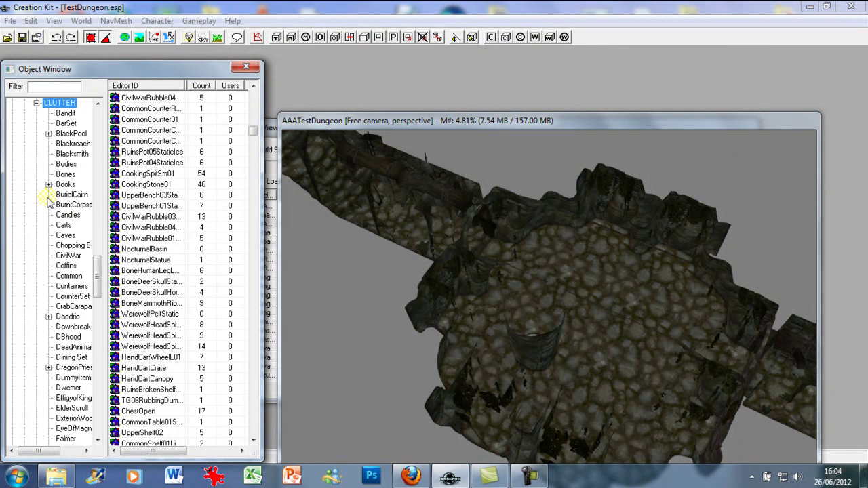
{"action": "scroll", "coordinate": [48, 200], "scroll_direction": "down", "scroll_amount": 6}
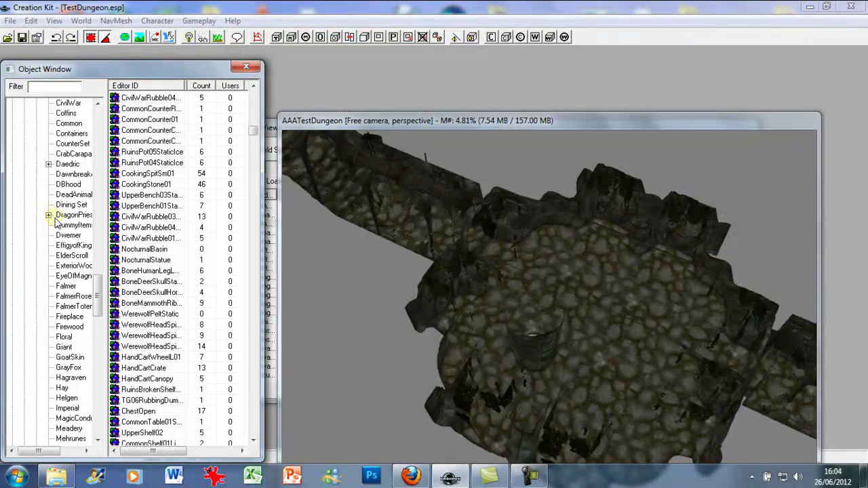
{"action": "scroll", "coordinate": [59, 238], "scroll_direction": "down", "scroll_amount": 5}
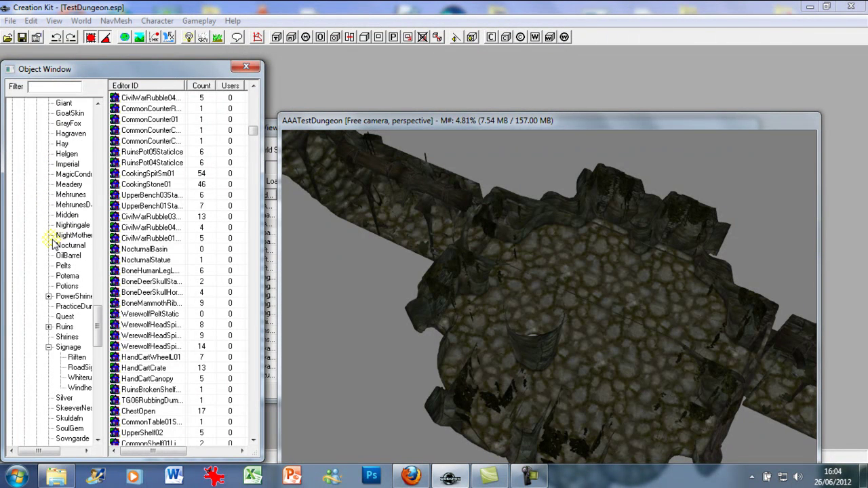
{"action": "scroll", "coordinate": [52, 244], "scroll_direction": "down", "scroll_amount": 4}
{"action": "scroll", "coordinate": [52, 244], "scroll_direction": "up", "scroll_amount": 19}
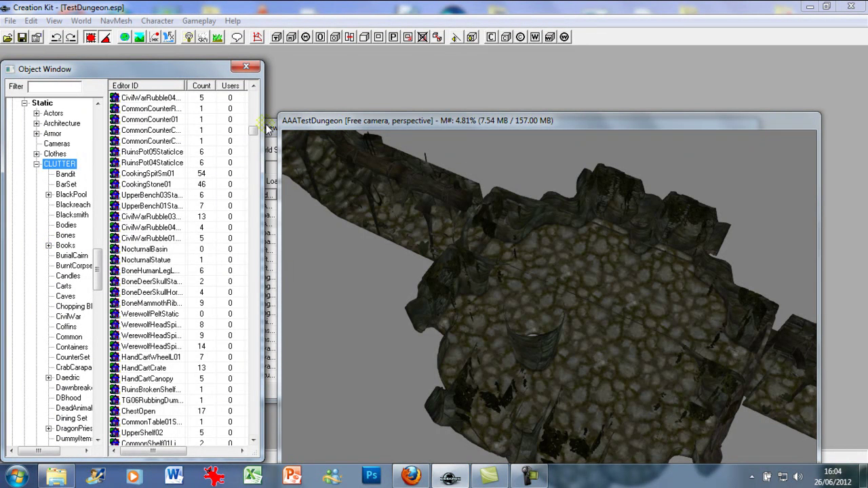
{"action": "left_click", "coordinate": [43, 86]}
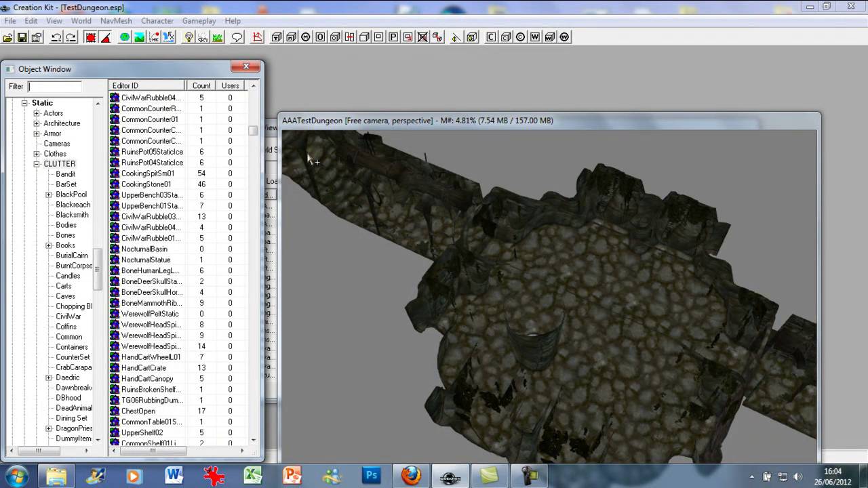
Orbit and zoom the render view in close on the dungeon's cobbled floor.
{"action": "left_click", "coordinate": [320, 125]}
{"action": "middle_click_drag", "start_coordinate": [371, 228], "coordinate": [401, 229]}
{"action": "scroll", "coordinate": [411, 224], "scroll_direction": "up", "scroll_amount": 4}
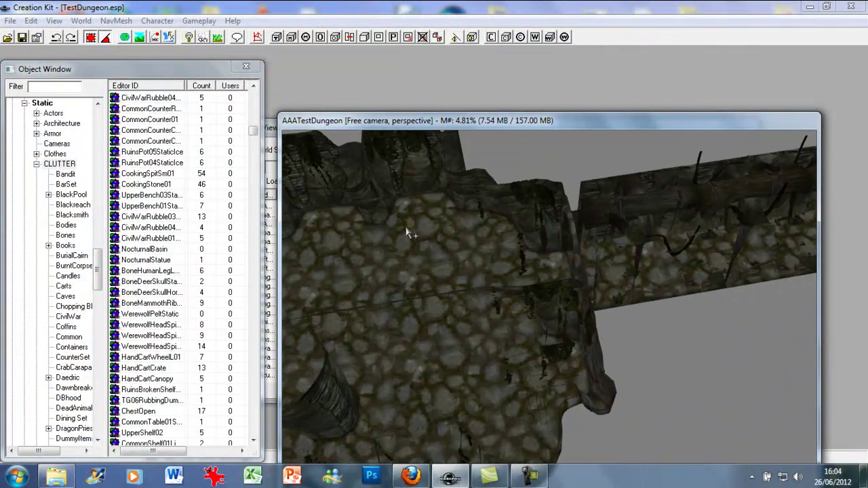
{"action": "scroll", "coordinate": [409, 227], "scroll_direction": "up", "scroll_amount": 5}
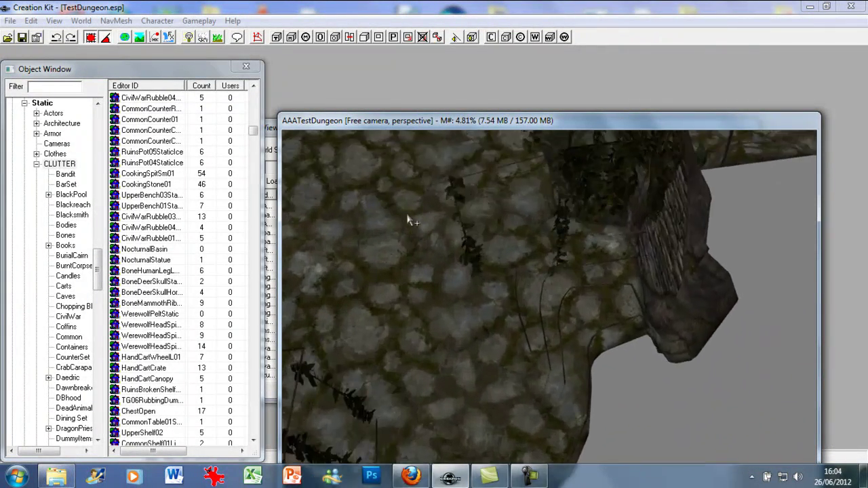